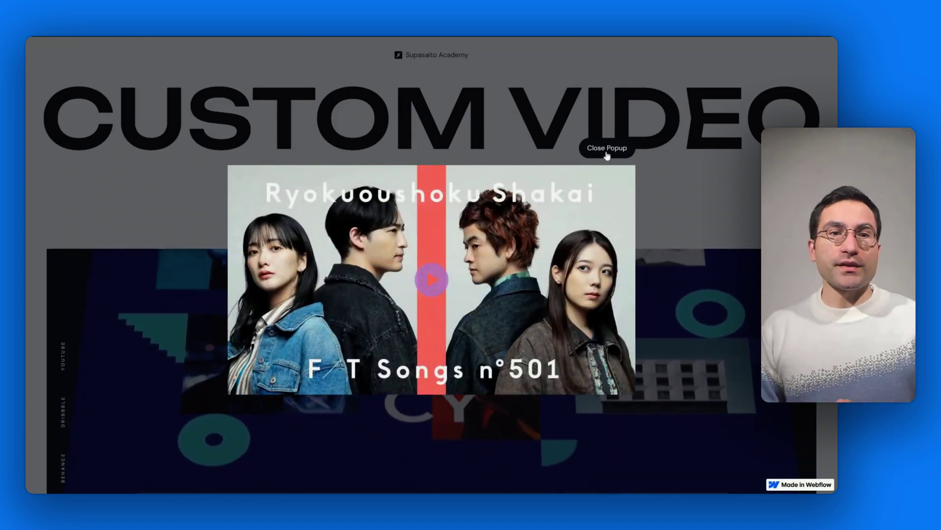
Test the live site's YouTube reel and trailer popups by closing, playing, stopping and closing them
left_click(604, 161)
scroll(505, 269, "down", 2)
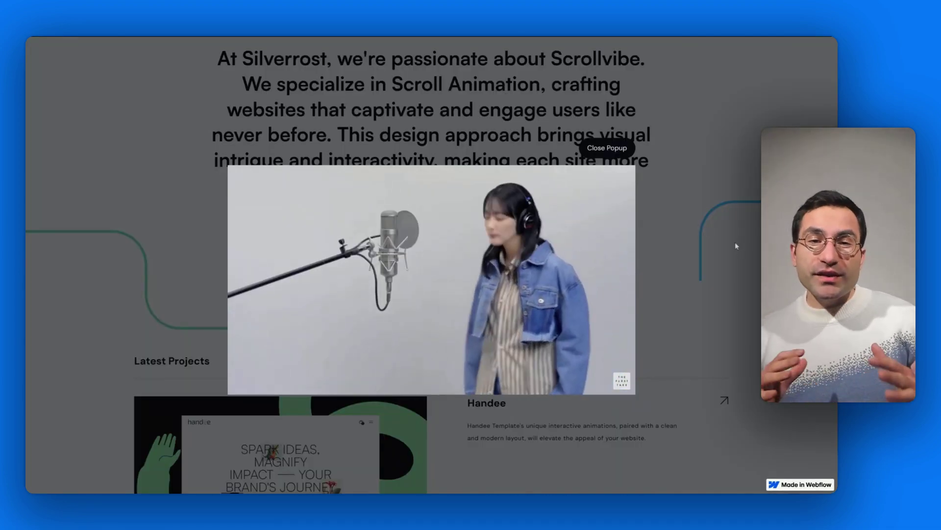
left_click(734, 242)
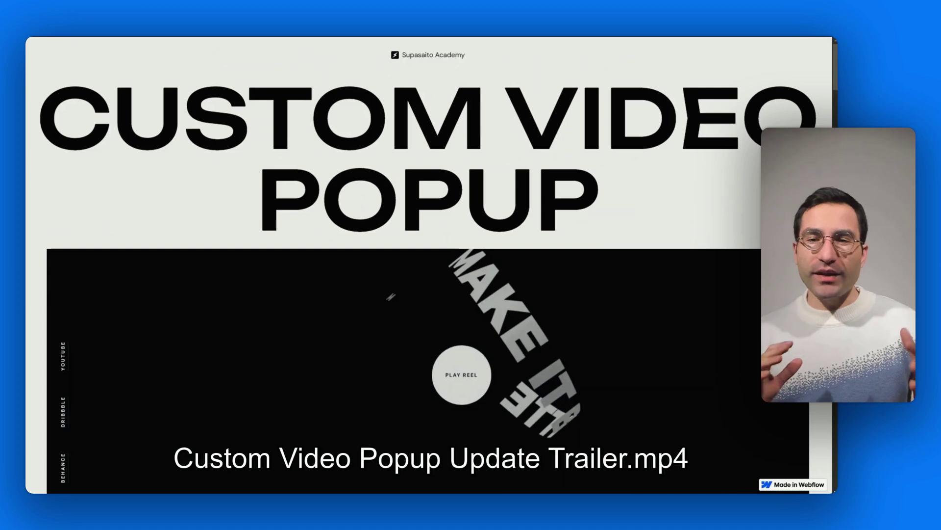
left_click(461, 380)
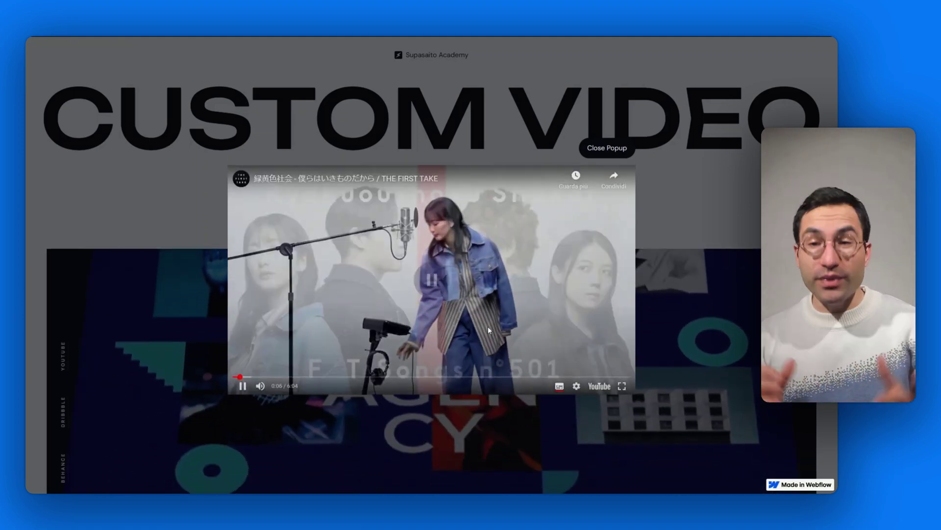
left_click(488, 326)
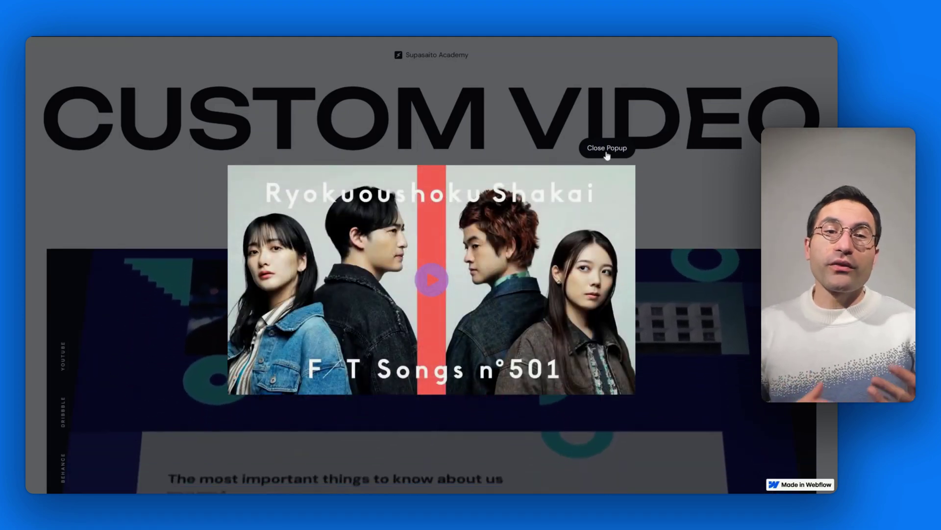
left_click(607, 155)
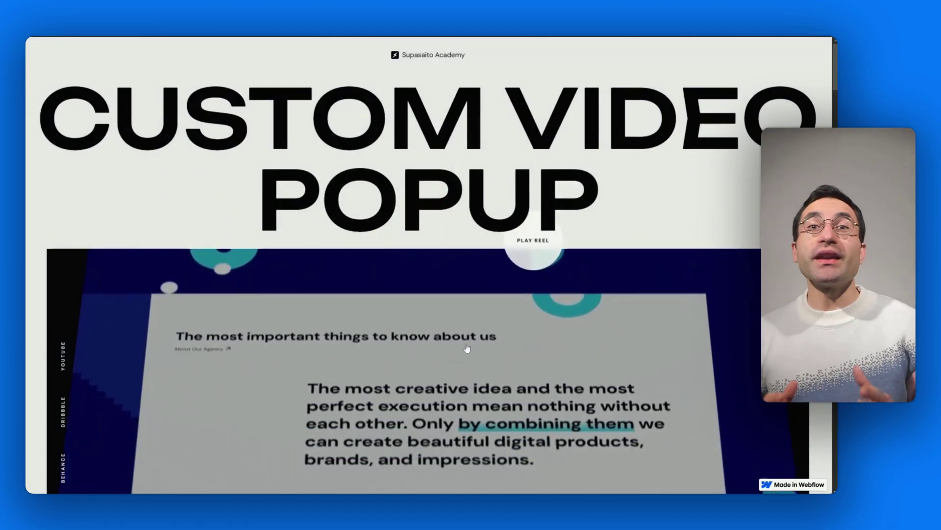
Reopen the reel popup, then play the trailer in its video popup
left_click(470, 334)
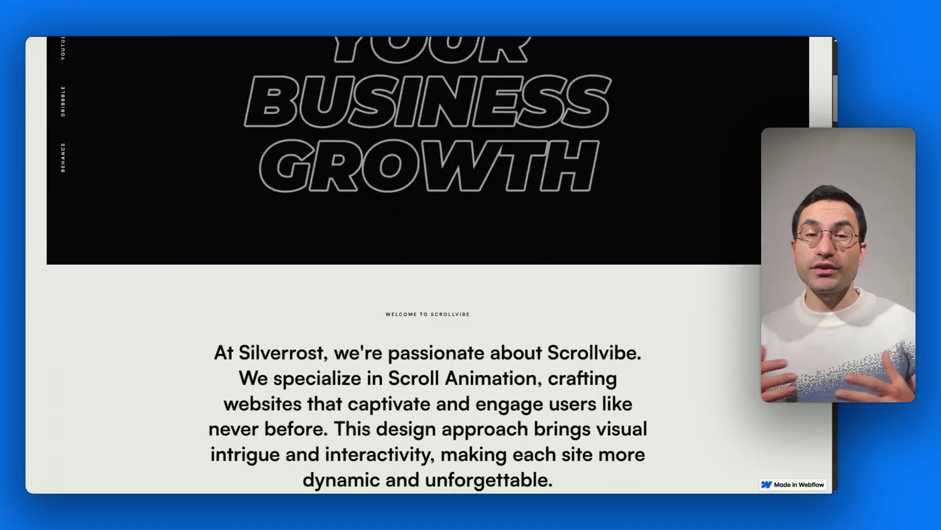
scroll(464, 270, "down", 5)
left_click(454, 281)
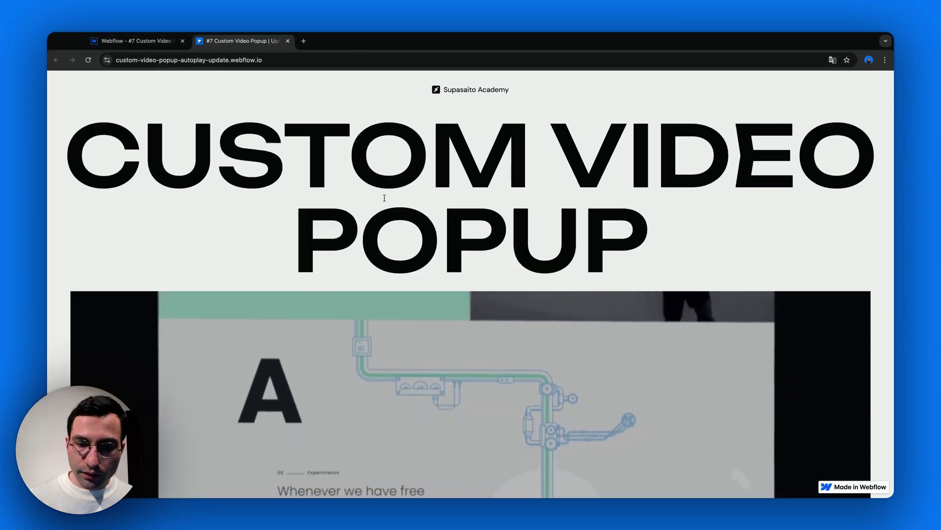
Open and close the reel and trailer Vimeo popups on the published site
scroll(384, 197, "down", 3)
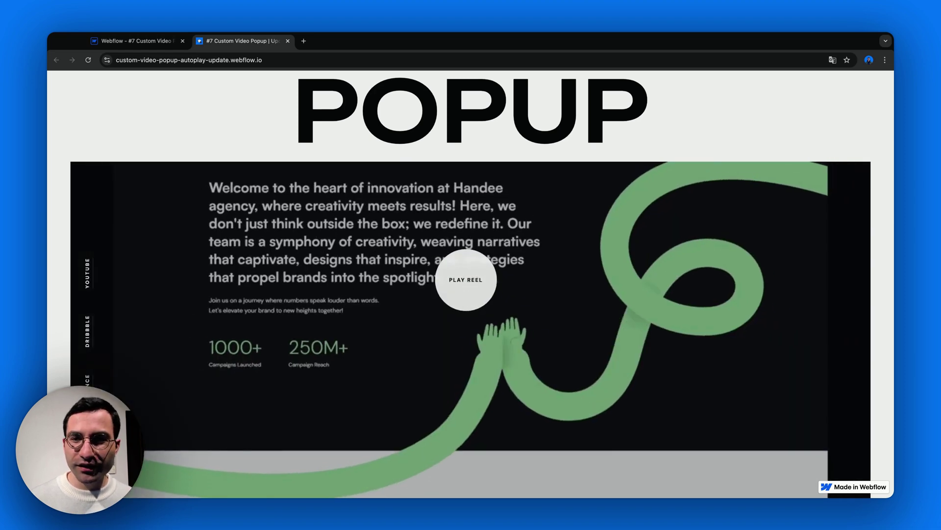
left_click(465, 279)
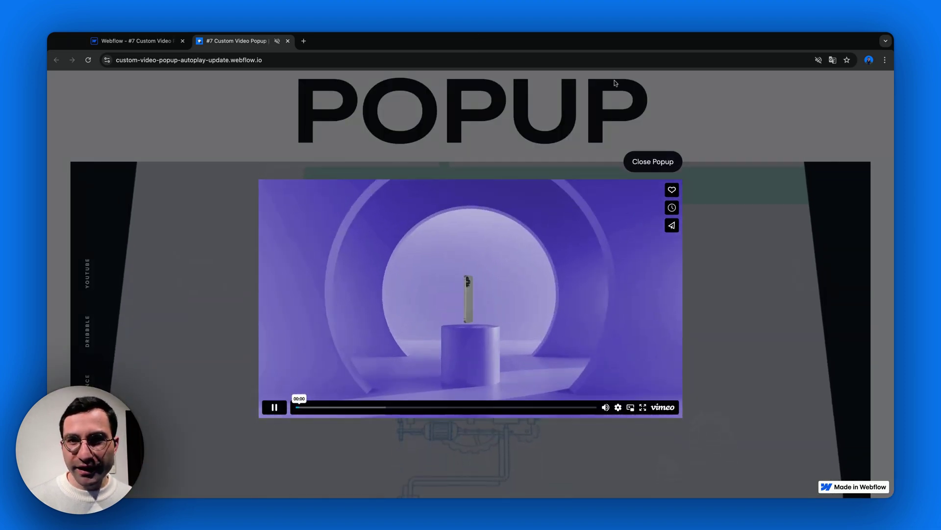
left_click(595, 114)
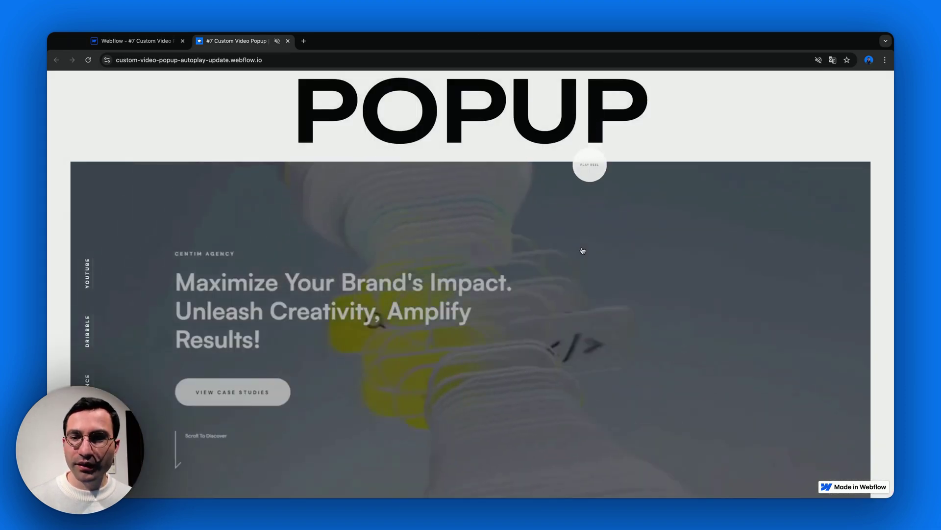
scroll(582, 251, "down", 15)
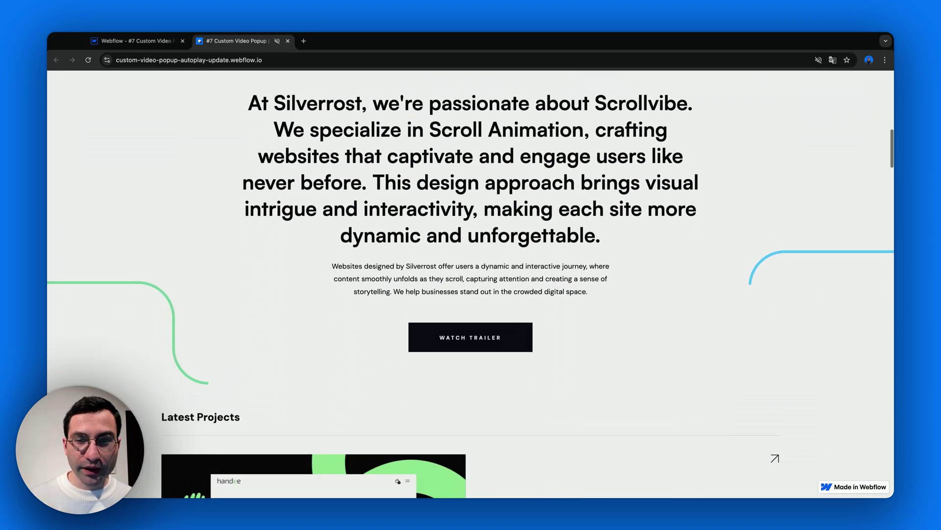
left_click(482, 337)
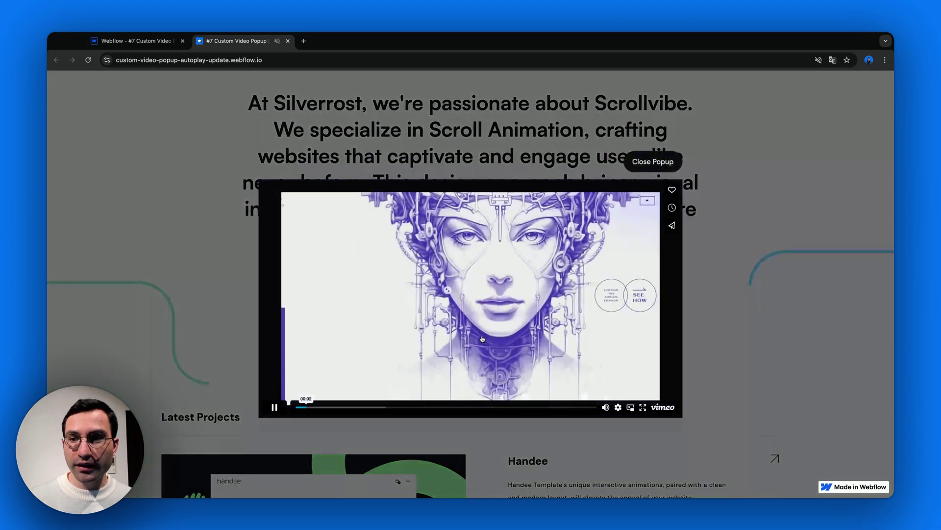
left_click(661, 172)
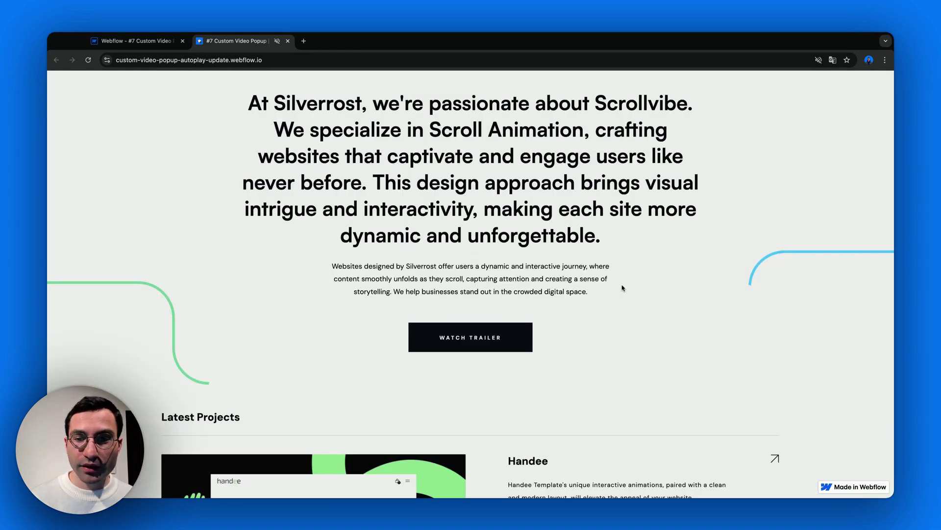
Open and close the Centim project's video popup, then close the live site tab
scroll(622, 288, "down", 15)
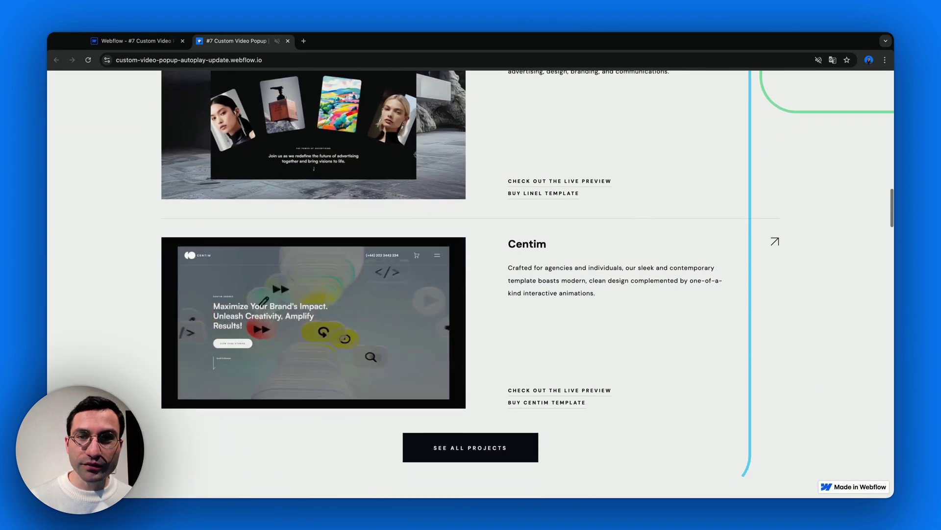
left_click(505, 307)
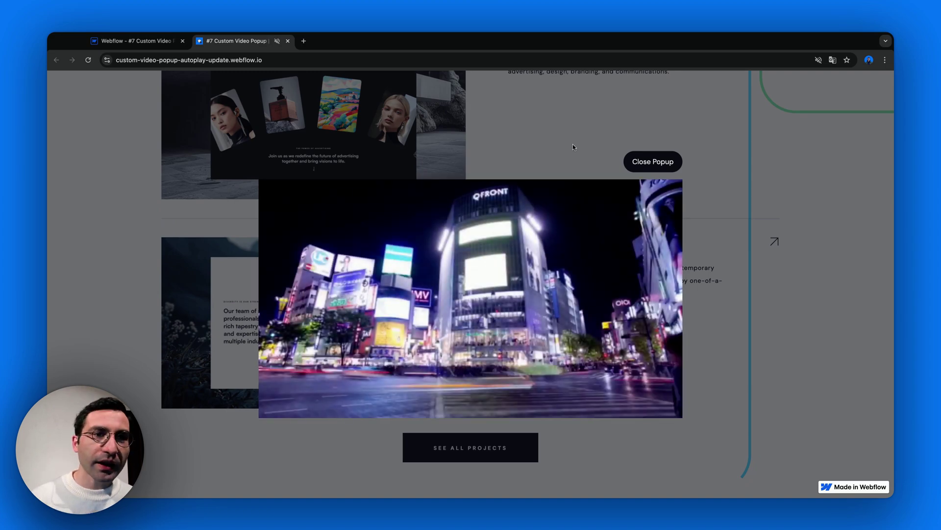
left_click(573, 144)
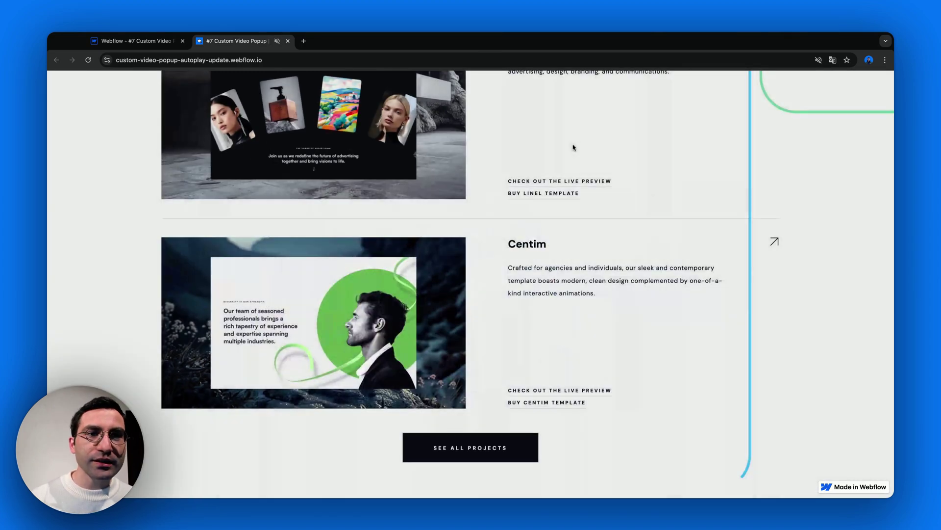
left_click(288, 41)
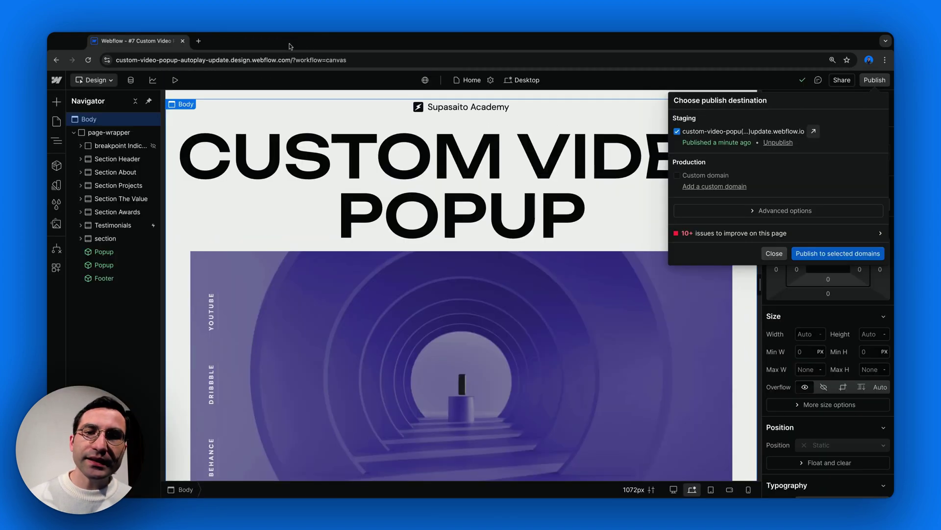
Dismiss the publish destination options and select the first Popup instance in the Navigator
left_click(342, 128)
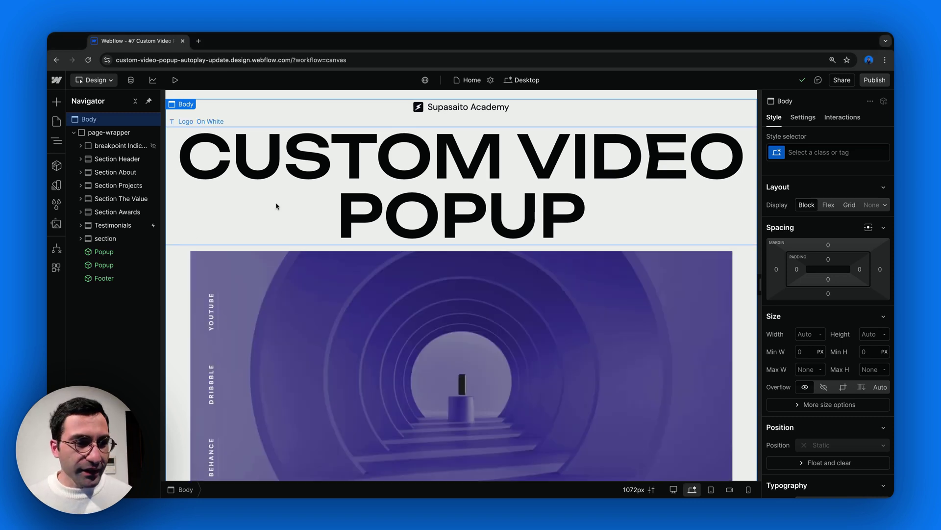
left_click(104, 251)
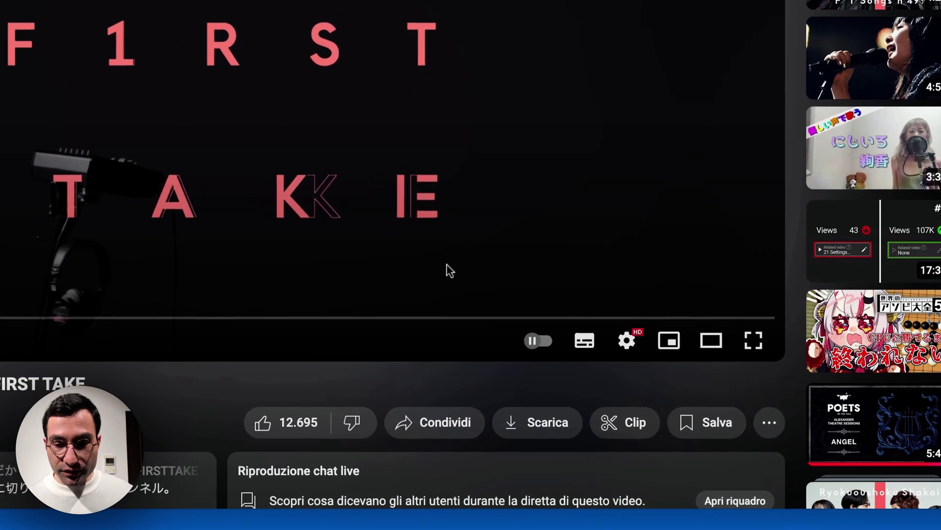
Open the YouTube video's Share > Embed code and select the iframe's src embed URL
left_click(427, 433)
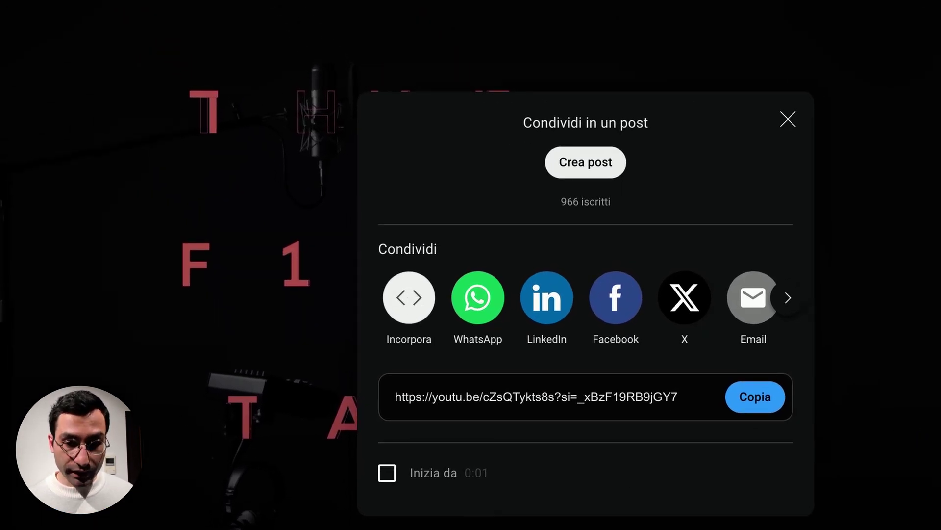
left_click(409, 299)
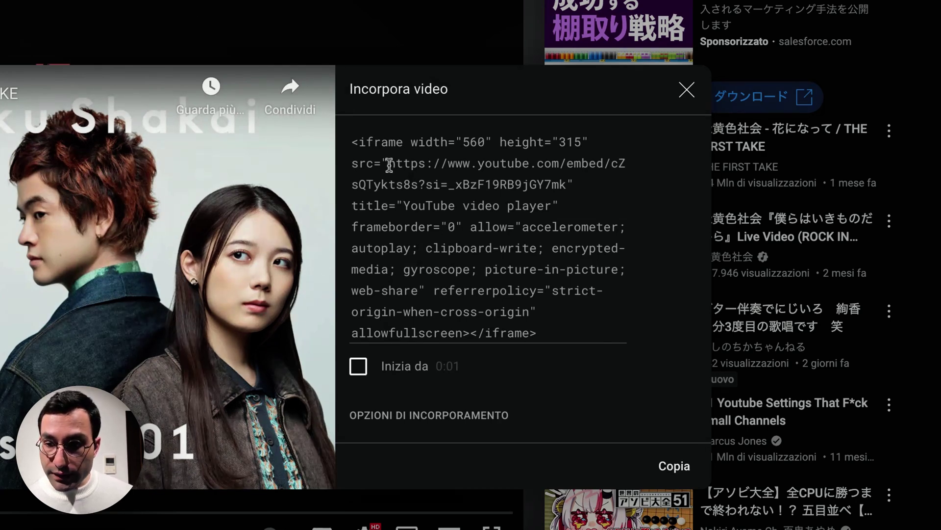
left_click_drag(389, 165, 418, 185)
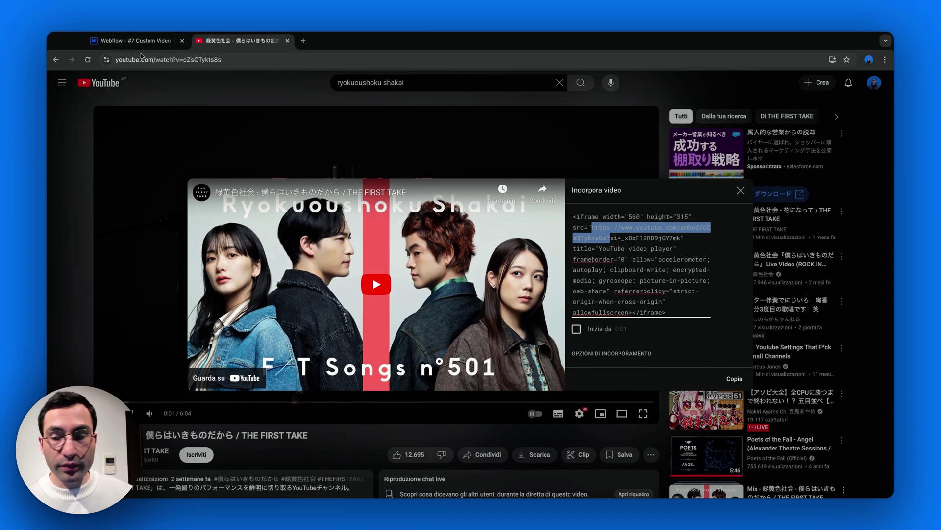
Replace the Popup's Vimeo Video Link with the YouTube embed URL, appending enablejsapi=1
left_click(143, 42)
left_click(778, 239)
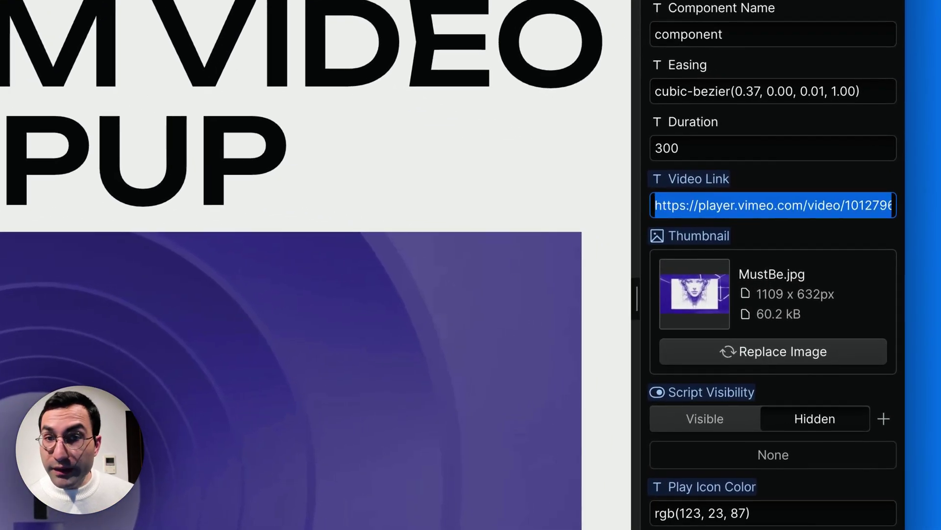
type("https://www.youtube.com/embed/cZsQTykts8s?")
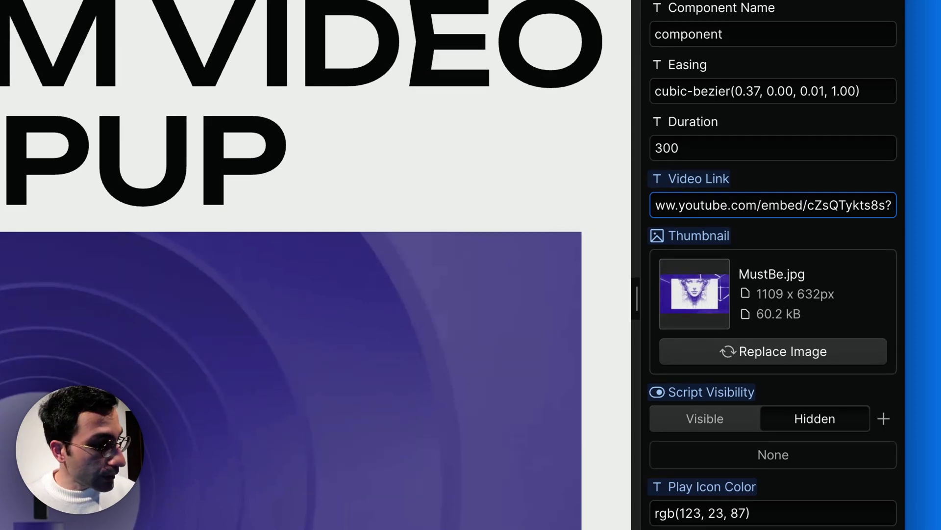
type("enable")
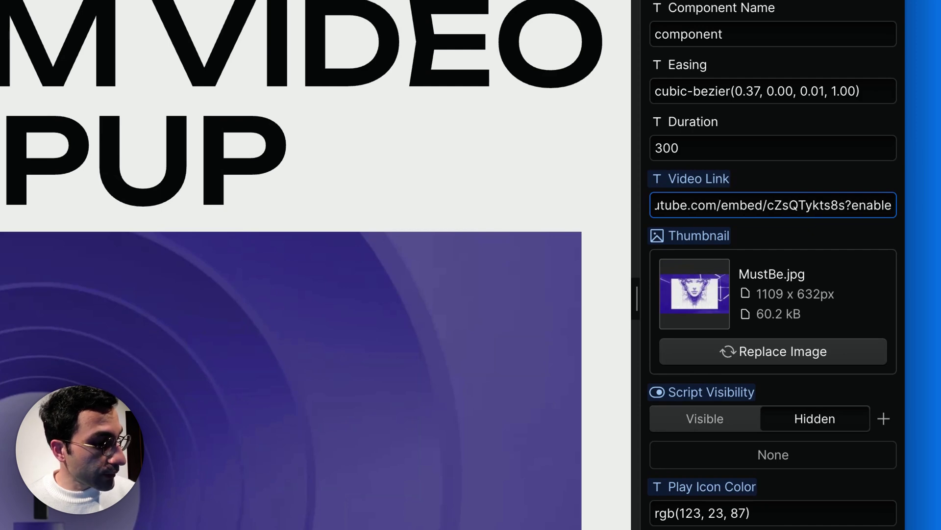
type("jsapi")
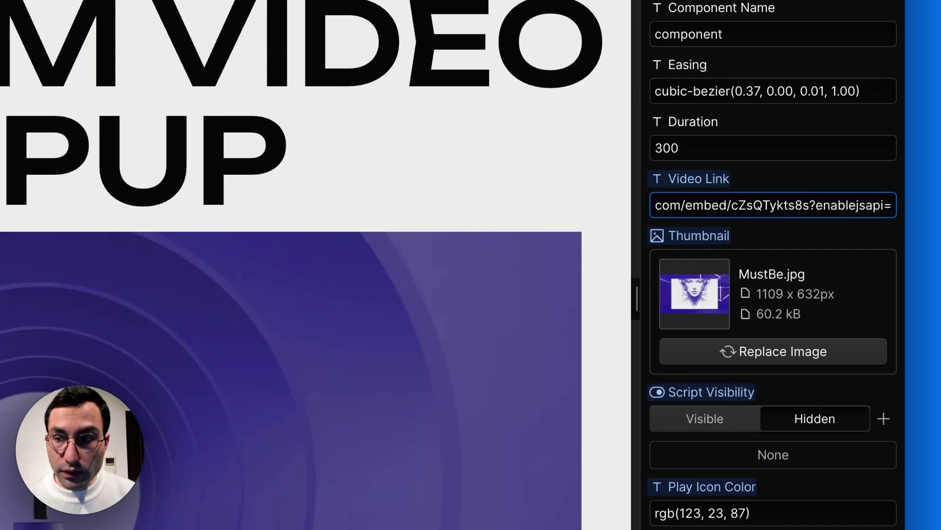
type("=1")
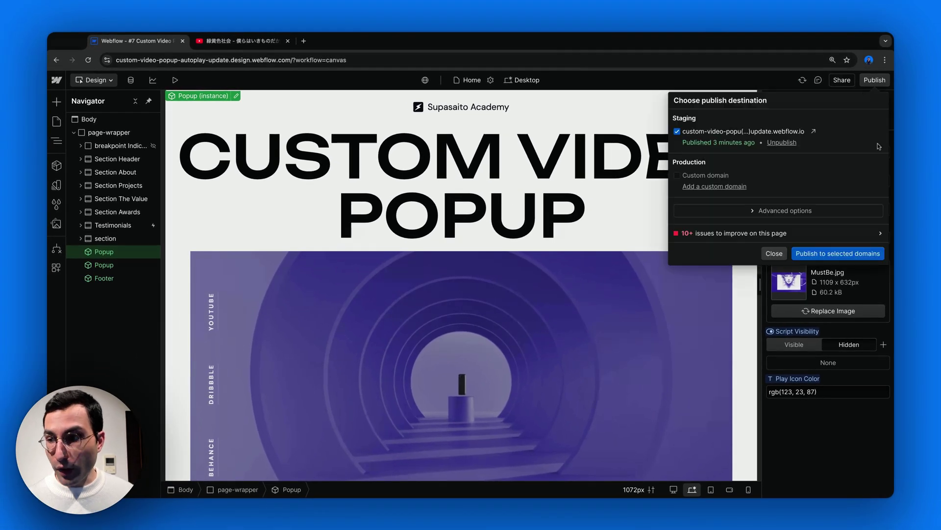
Publish the site to the staging domain
left_click(852, 253)
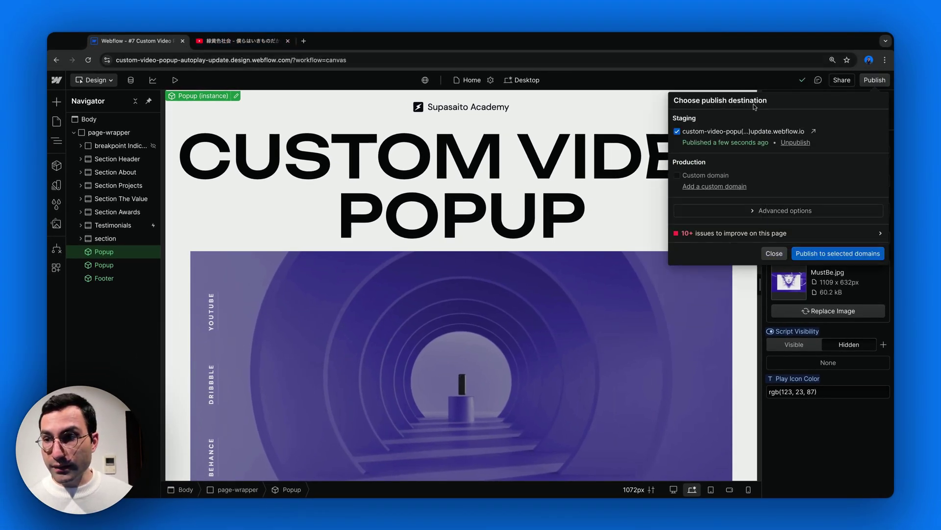
Open the published staging site and test the reel and trailer YouTube popups
left_click(813, 131)
scroll(605, 211, "down", 3)
scroll(604, 212, "down", 1)
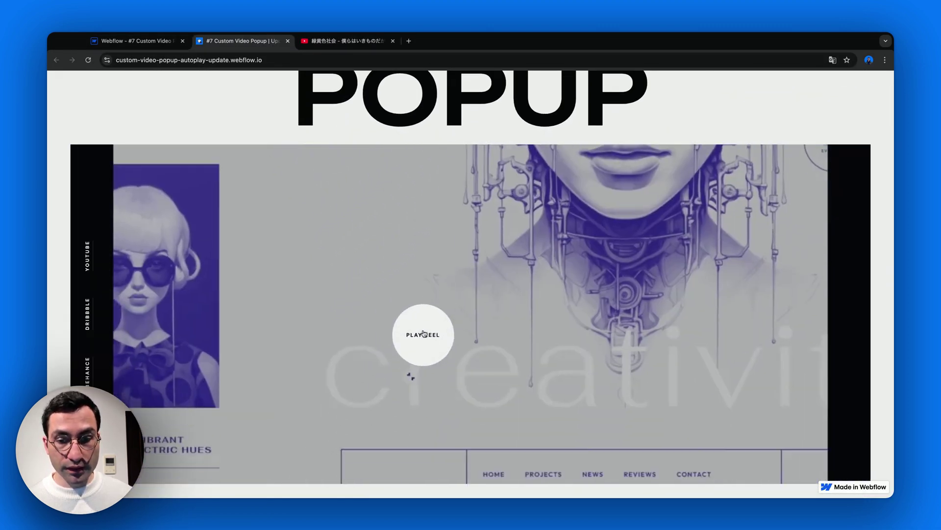
left_click(424, 334)
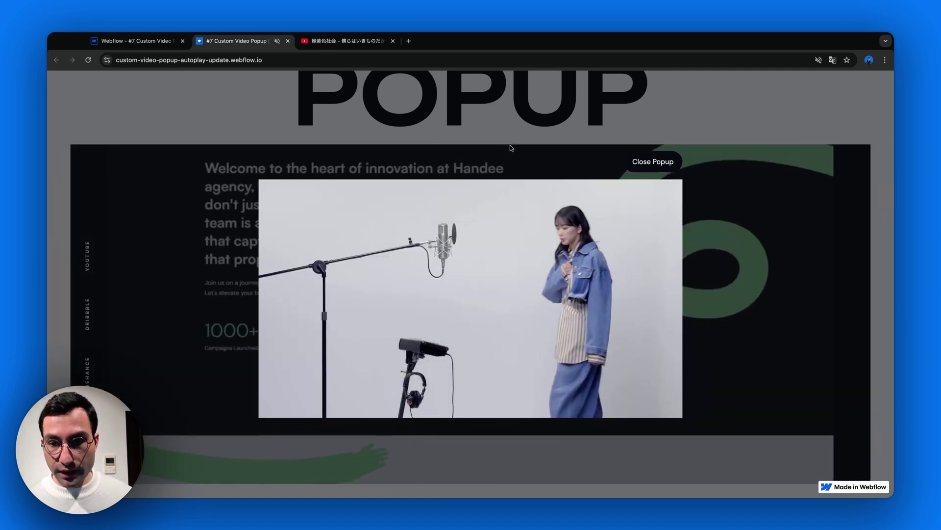
left_click(652, 162)
scroll(491, 294, "down", 5)
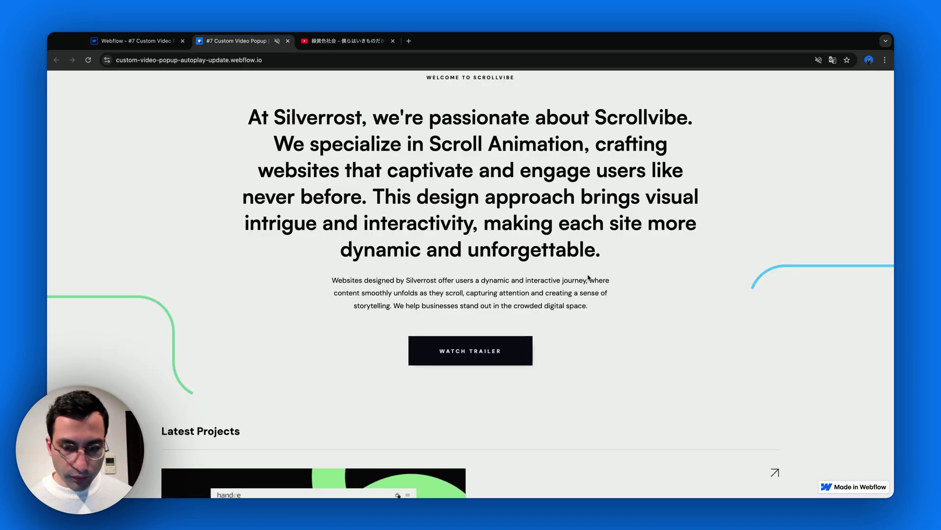
left_click(509, 340)
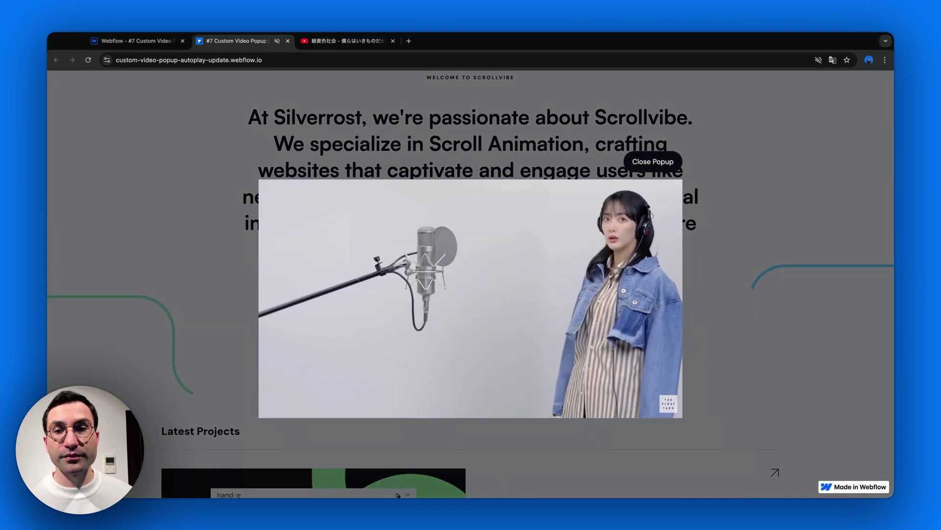
left_click(652, 162)
Open the Centim project's video popup, then return to the Webflow Designer
scroll(411, 182, "down", 10)
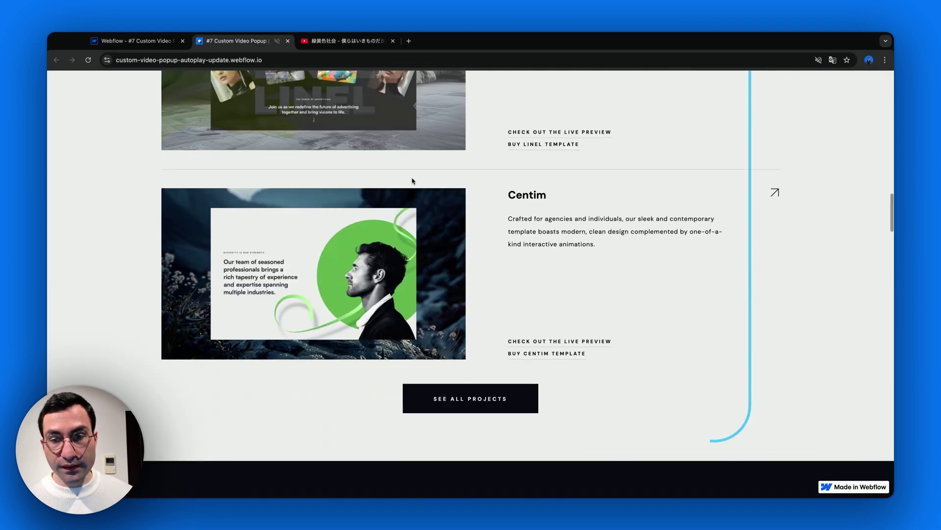
mouse_move(546, 240)
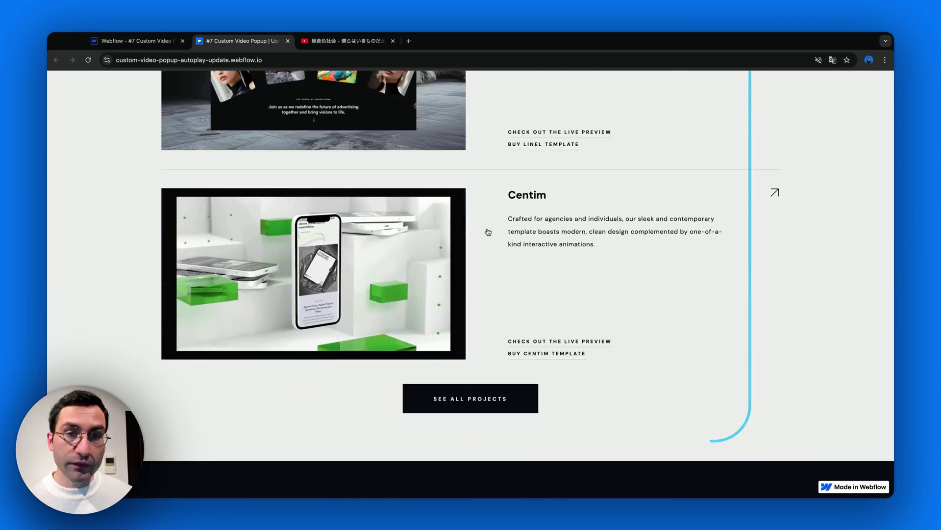
left_click(488, 232)
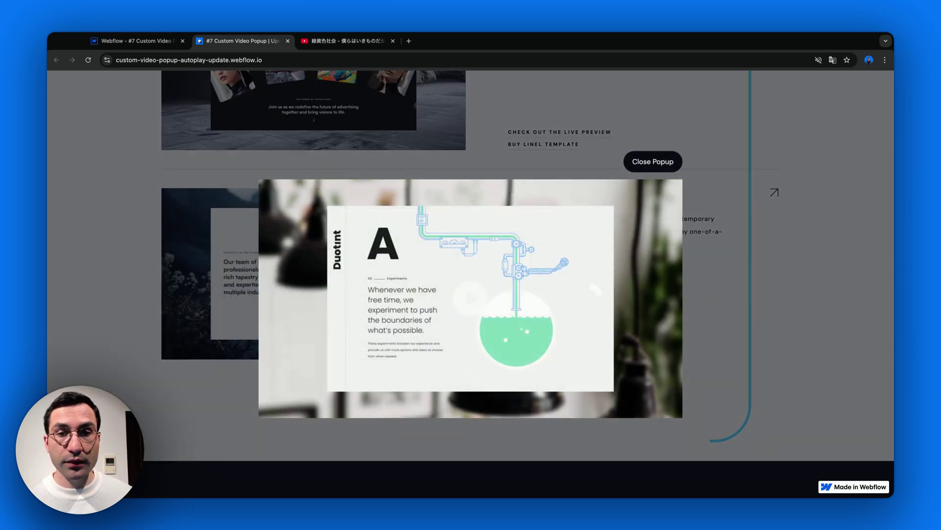
key("ctrl+shift+Tab")
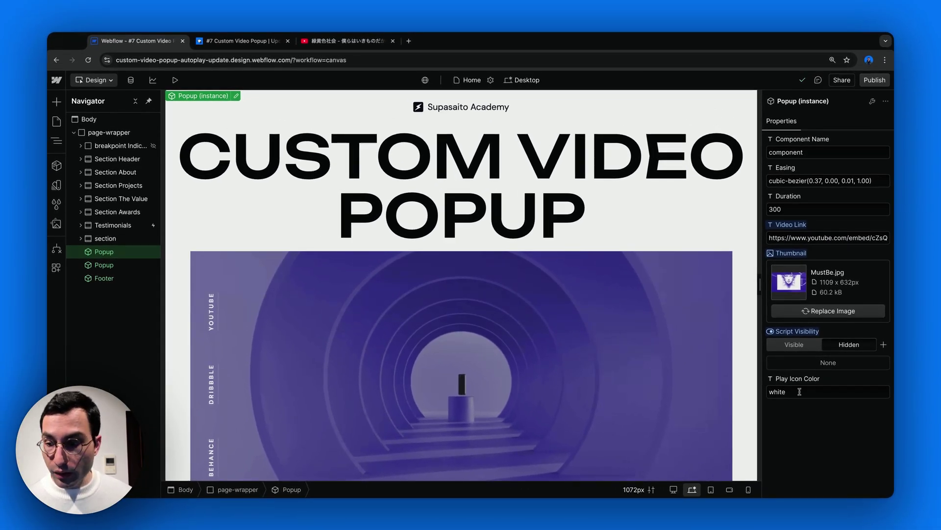
Replace the Play Icon Color value 'white' with #111
left_click(784, 391)
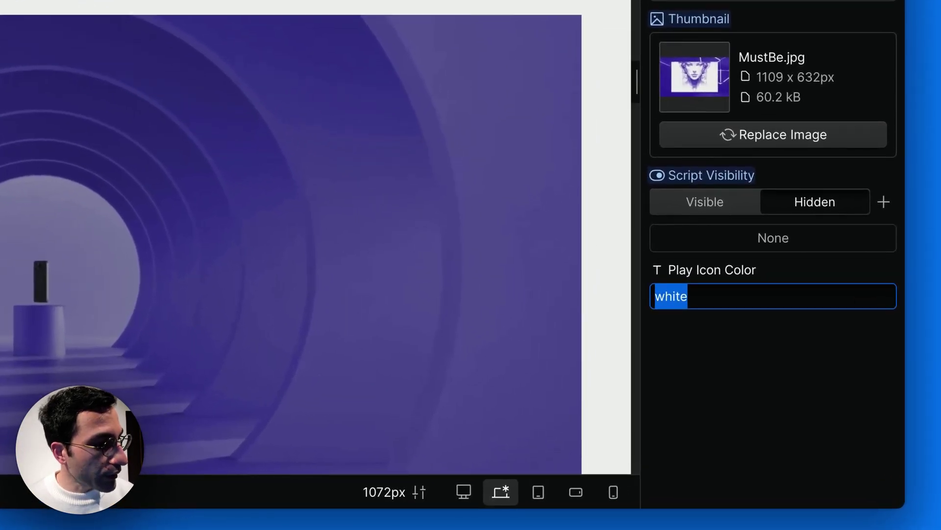
type("#")
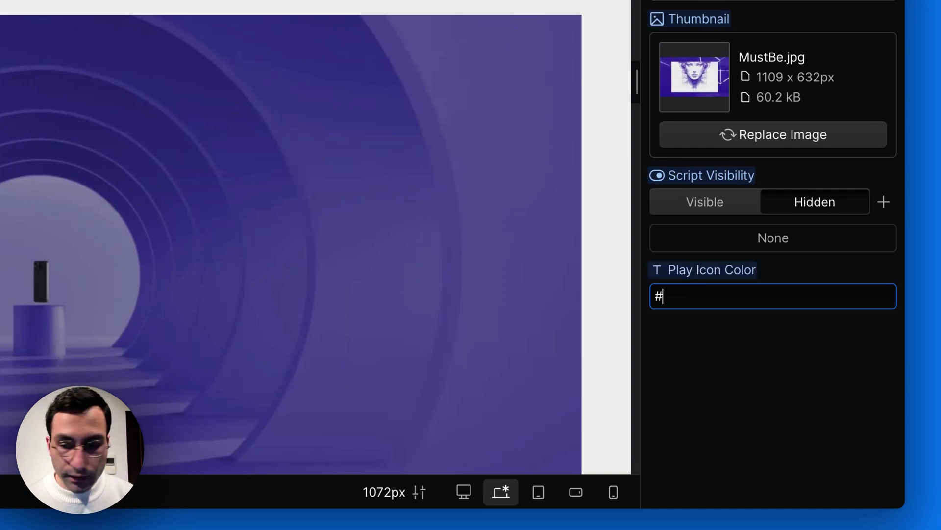
type("111")
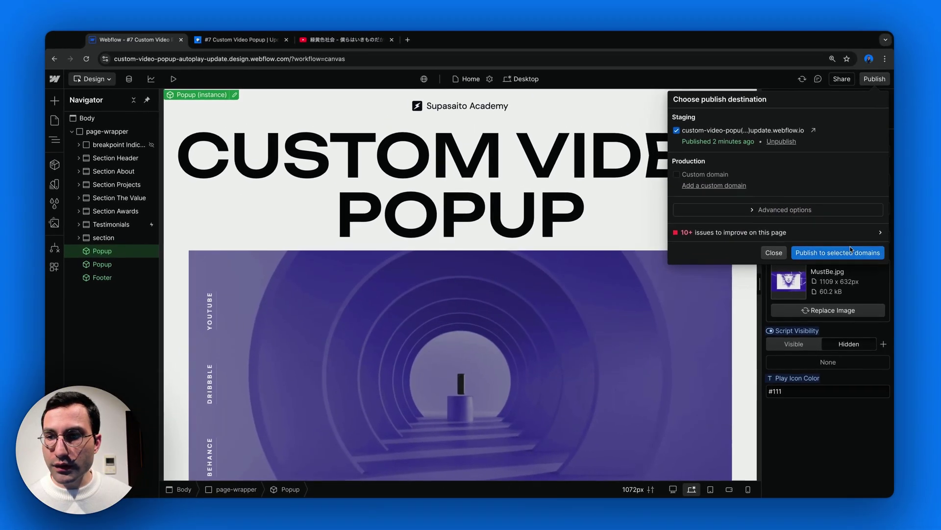
Republish the site and check the dark #111 play icon on the stopped live reel popup
left_click(851, 251)
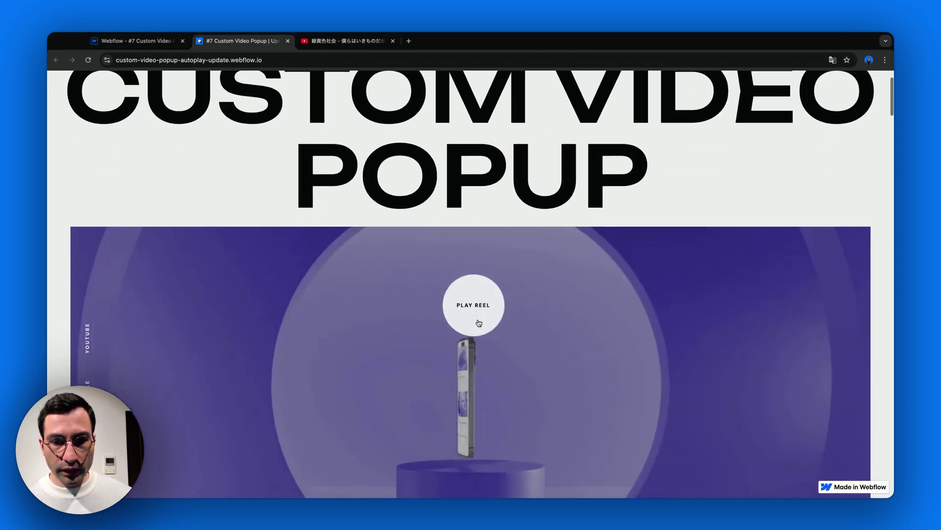
left_click(479, 319)
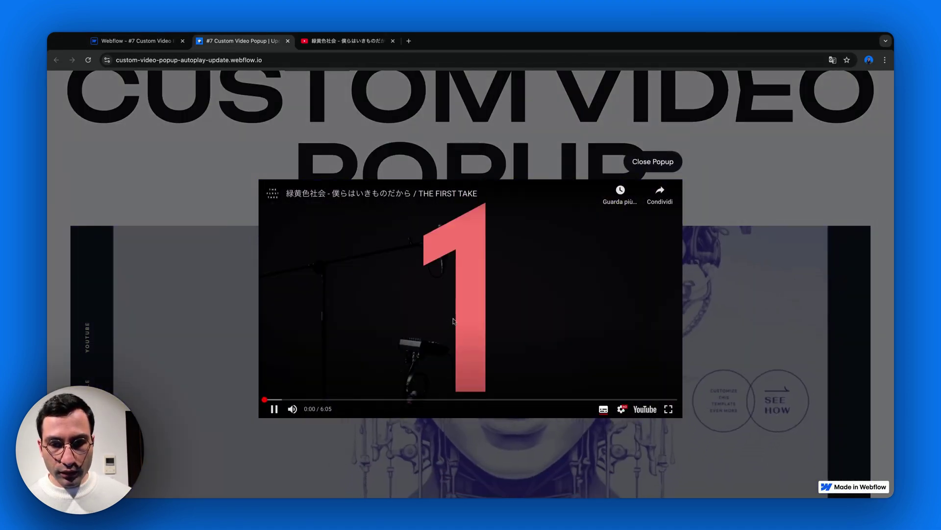
left_click(453, 321)
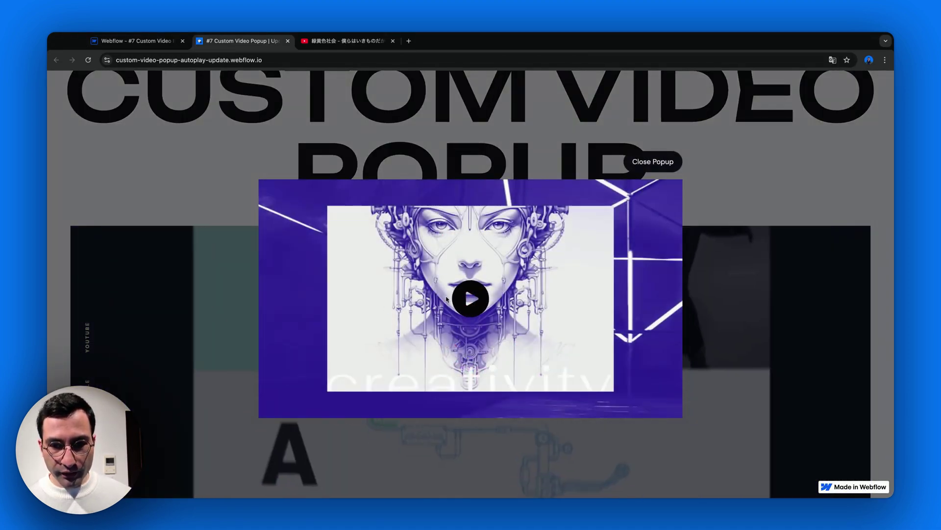
left_click(153, 42)
Change the Play Icon Color from #111 to rgb(123,45,78)
left_click(787, 392)
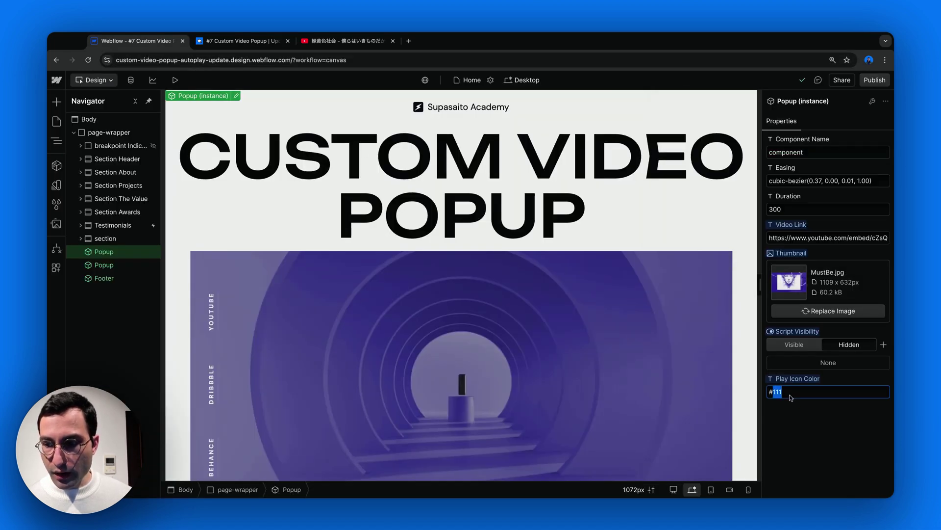
double_click(790, 396)
key("BackSpace")
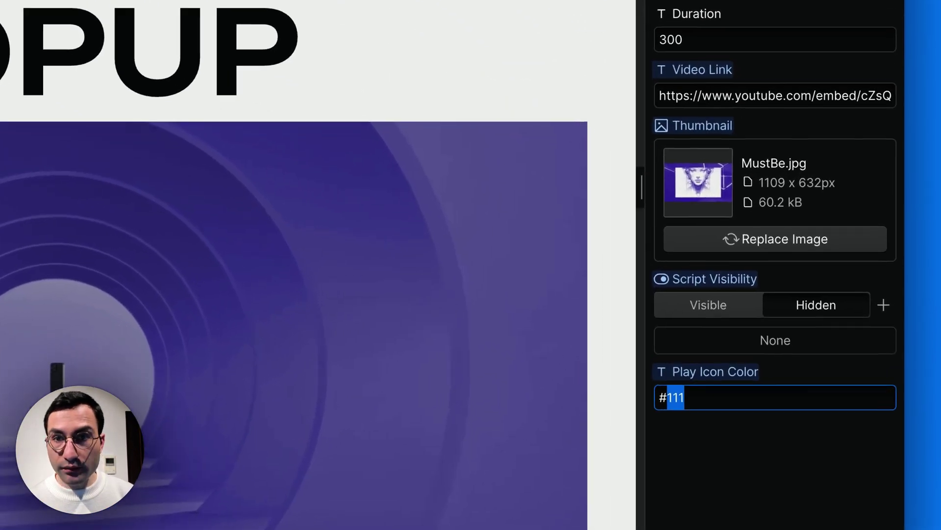
key("BackSpace")
type("rgb")
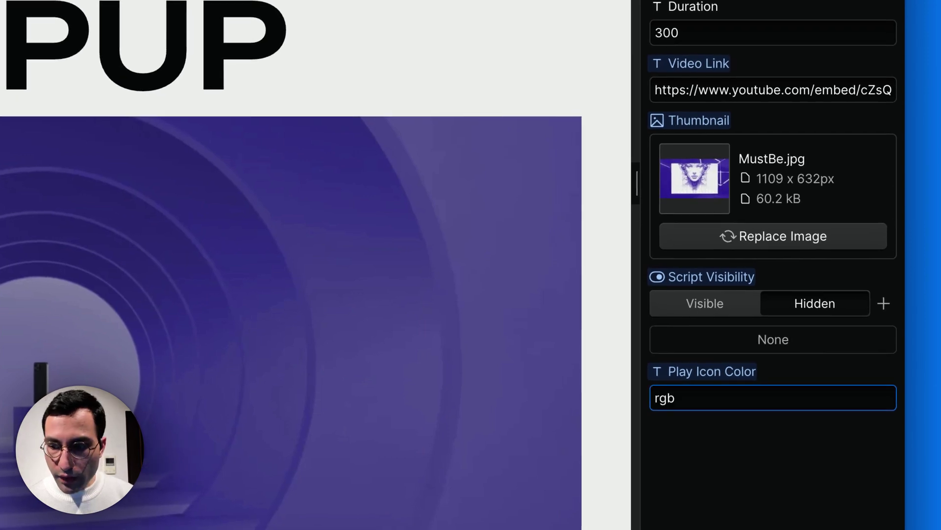
type("()")
key("Left")
type("123,4")
type("5,")
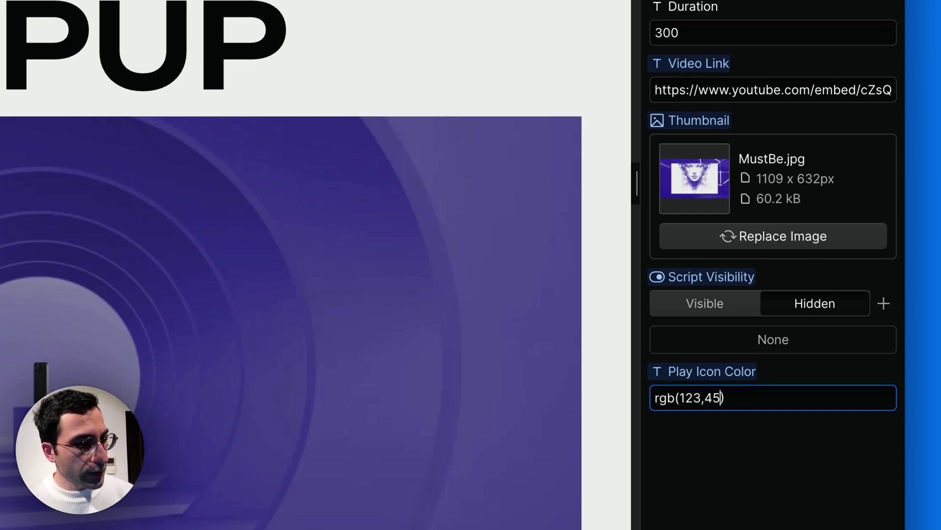
type("78")
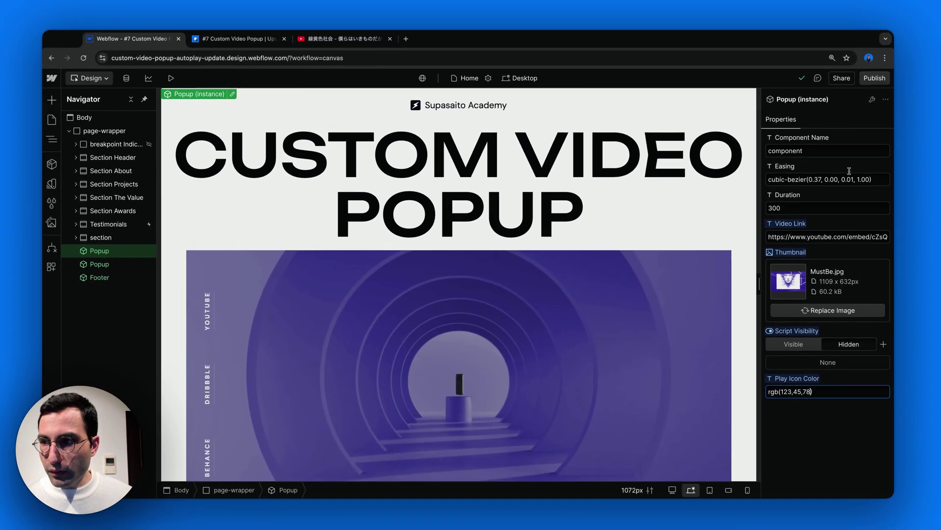
Republish to the selected domains, then reload the live site and pause PLAY REEL to see the rgb(123,45,78) maroon icon
left_click(875, 78)
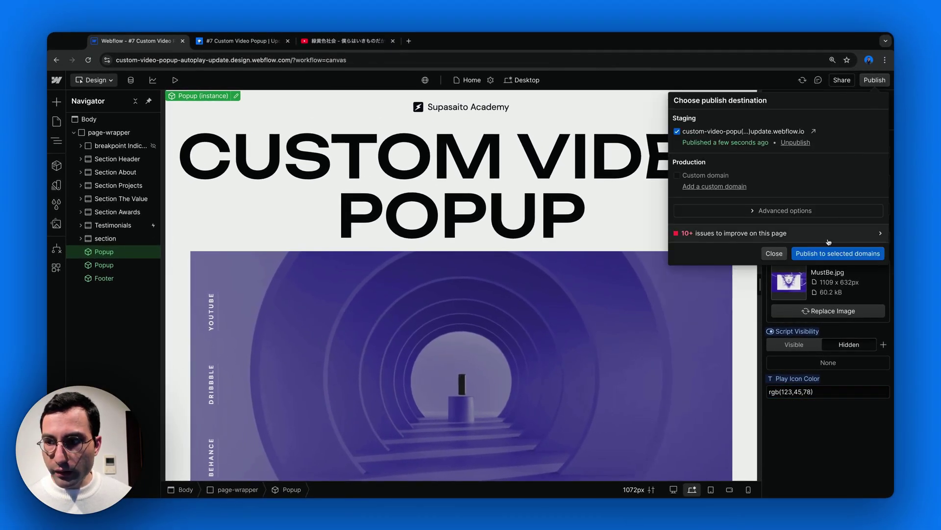
left_click(836, 253)
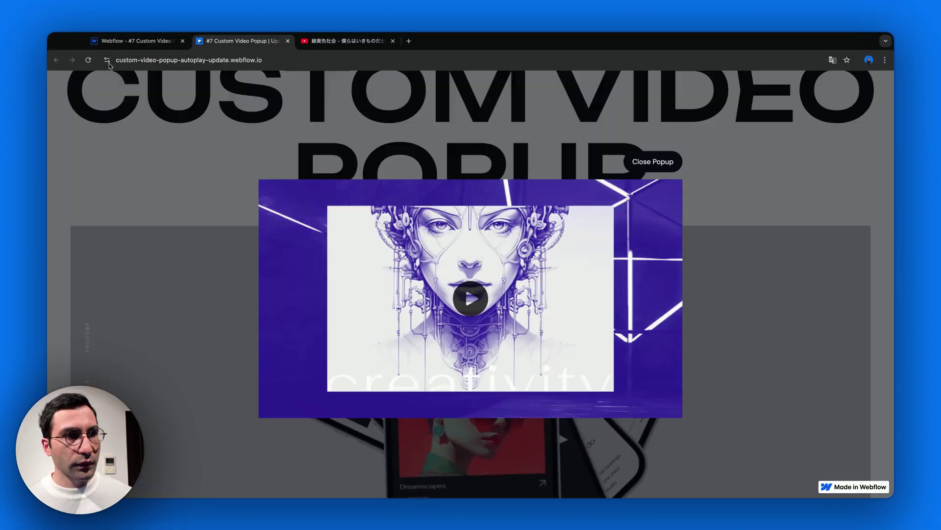
left_click(89, 60)
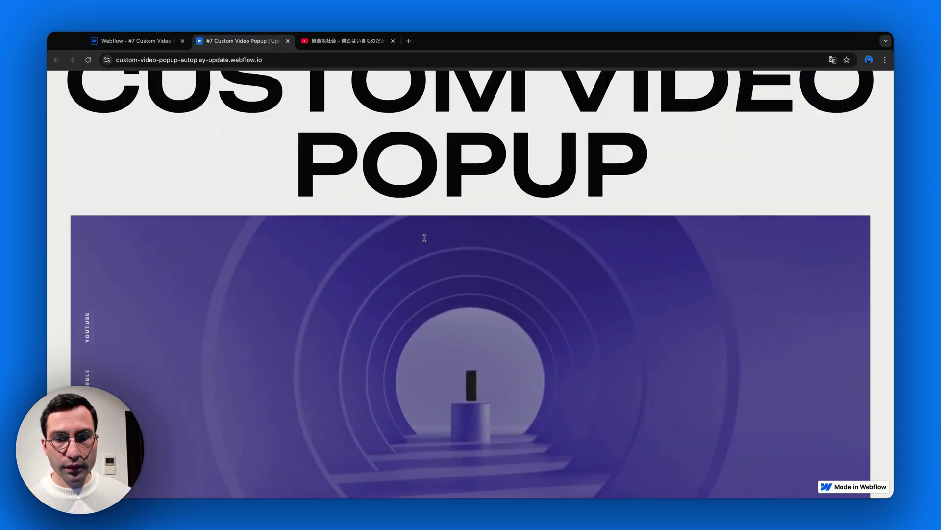
left_click(496, 288)
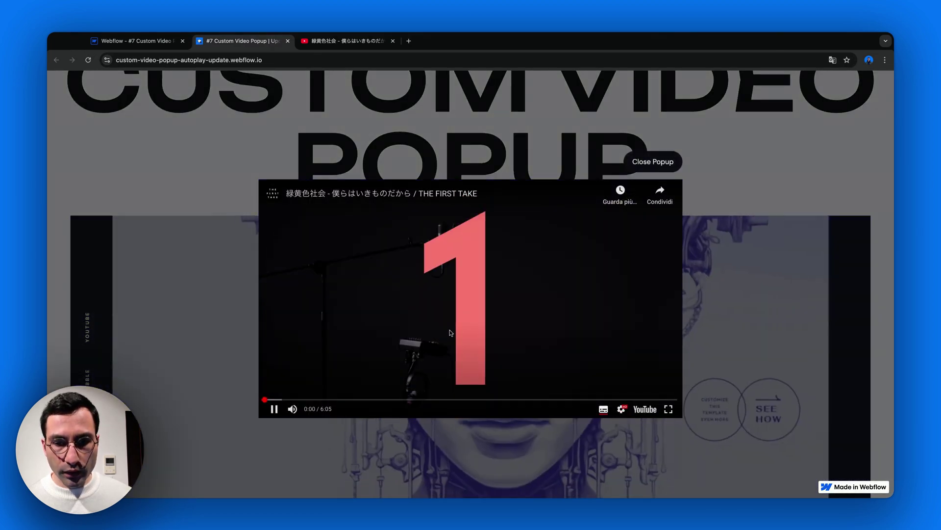
left_click(480, 292)
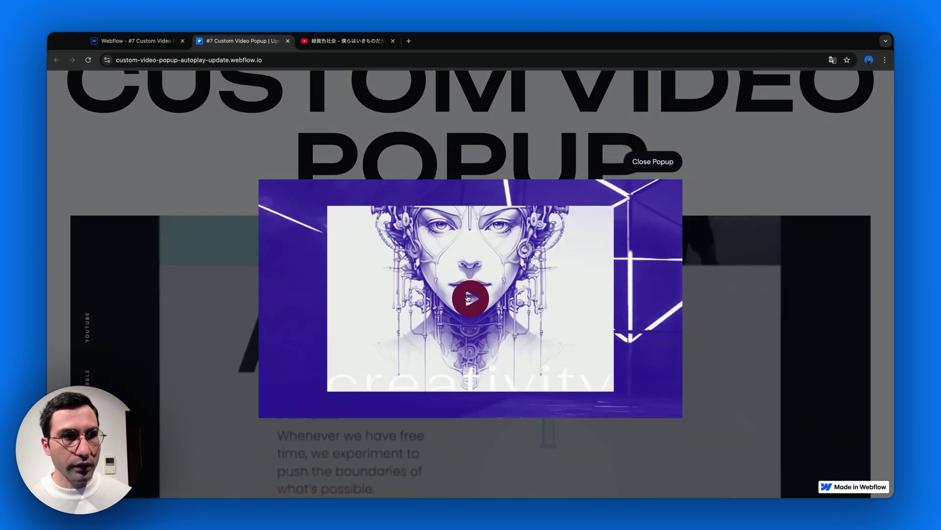